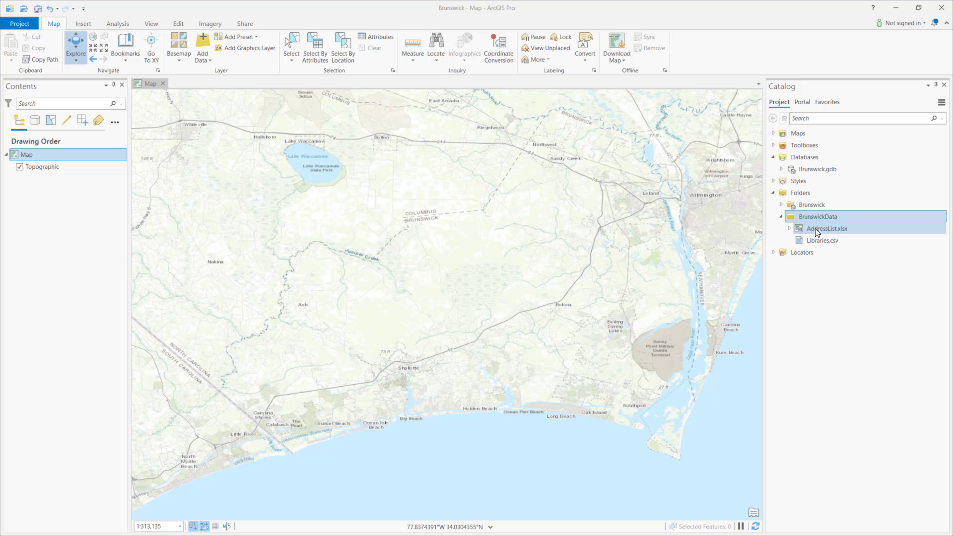
# Expand AddressList.xlsx and follow Learn more on the missing Microsoft driver error.
pyautogui.click(790, 228)
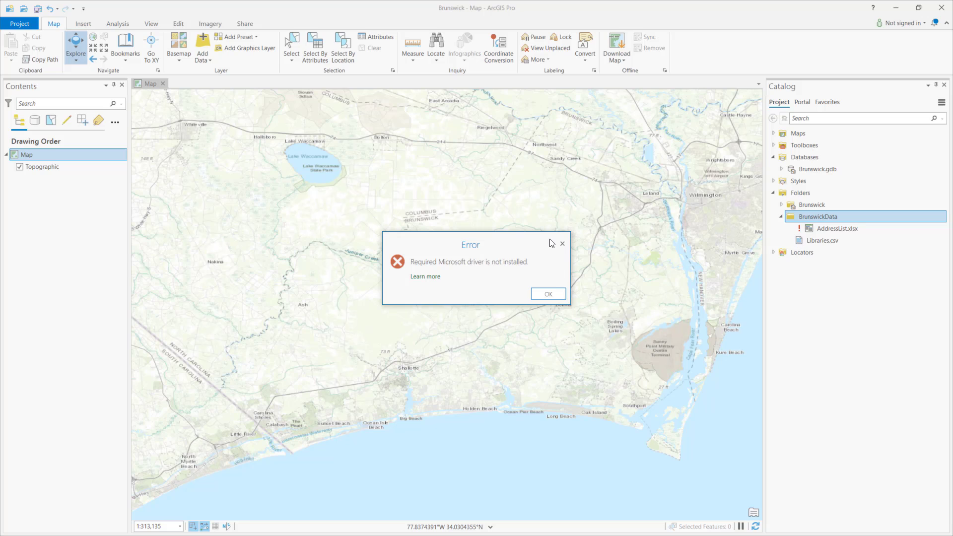
pyautogui.click(429, 278)
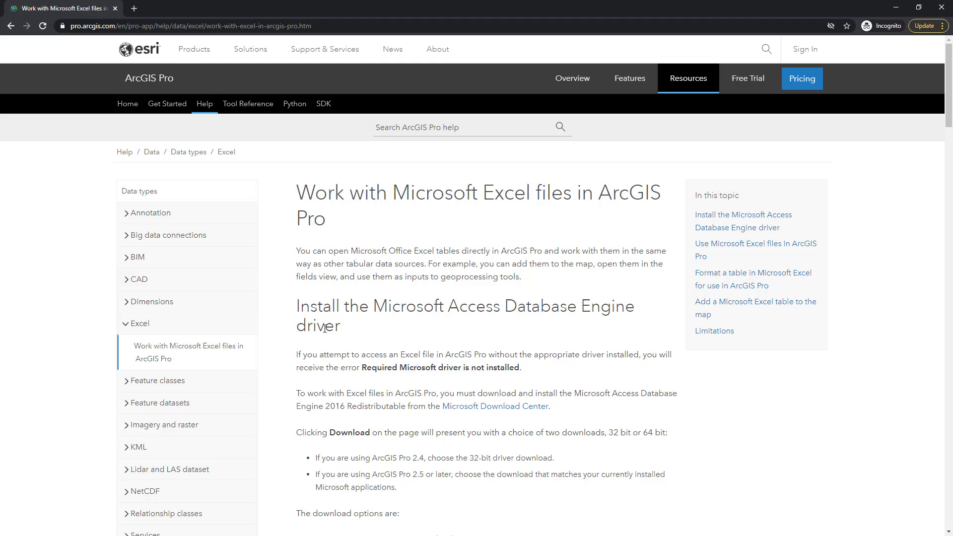
pyautogui.scroll(-3, 325, 327)
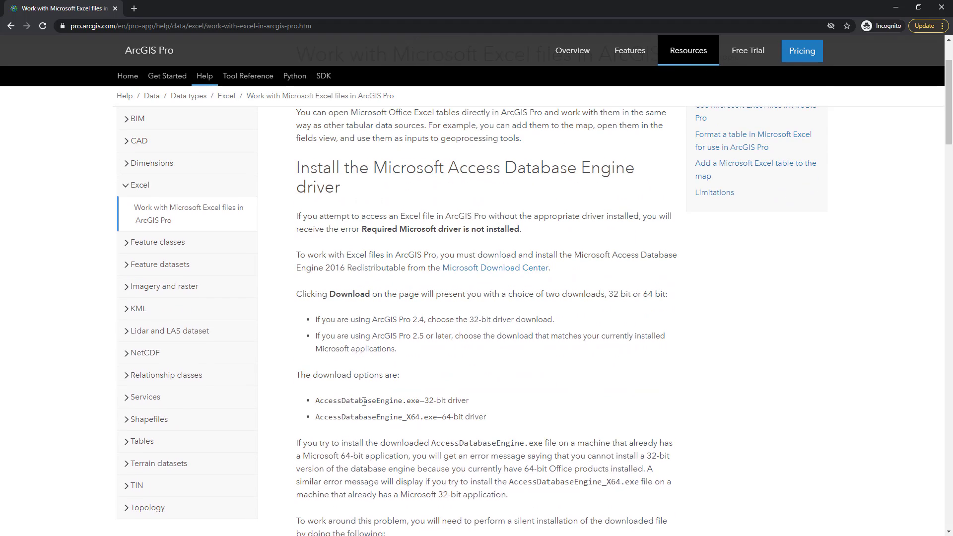
pyautogui.scroll(-1, 365, 396)
pyautogui.scroll(-3, 364, 395)
pyautogui.scroll(-3, 356, 293)
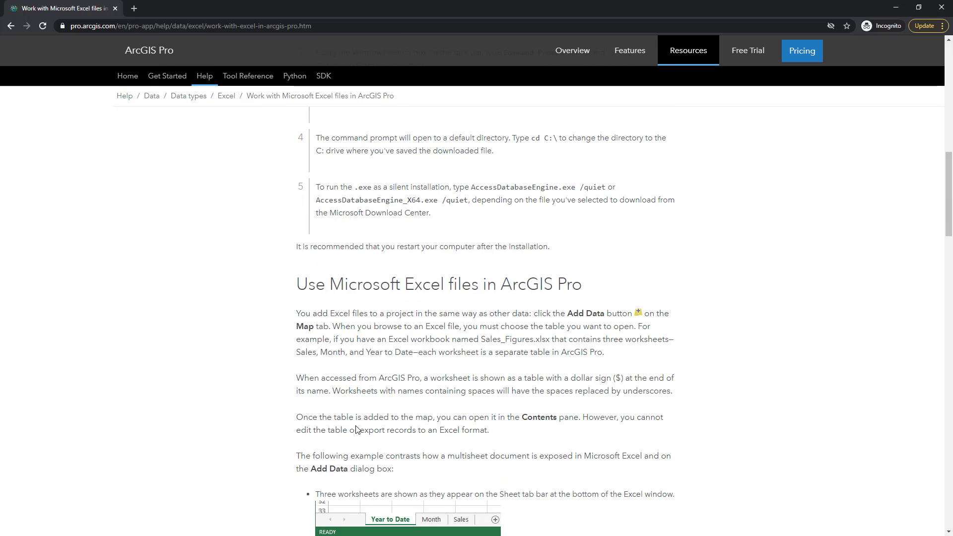
pyautogui.scroll(-3, 358, 414)
pyautogui.scroll(4, 358, 415)
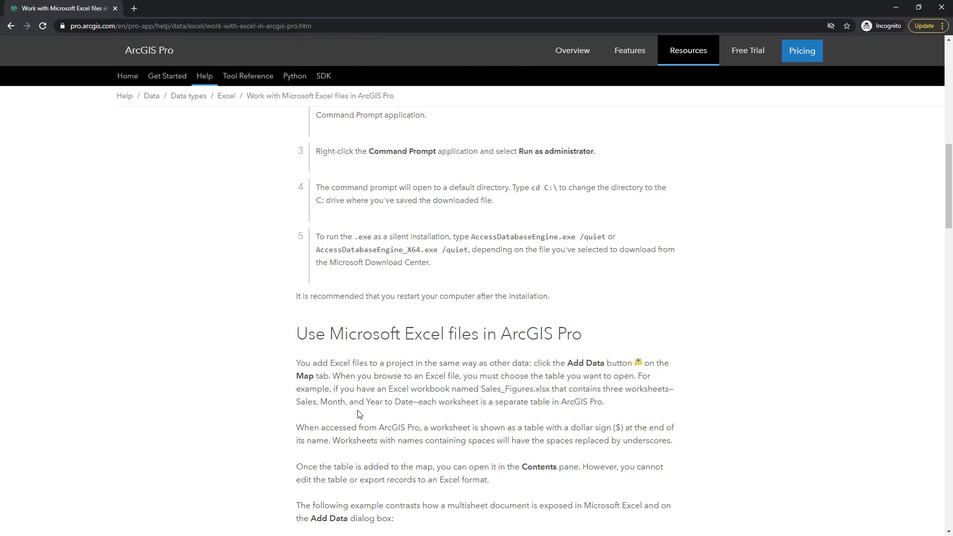
pyautogui.scroll(5, 357, 415)
pyautogui.scroll(4, 358, 415)
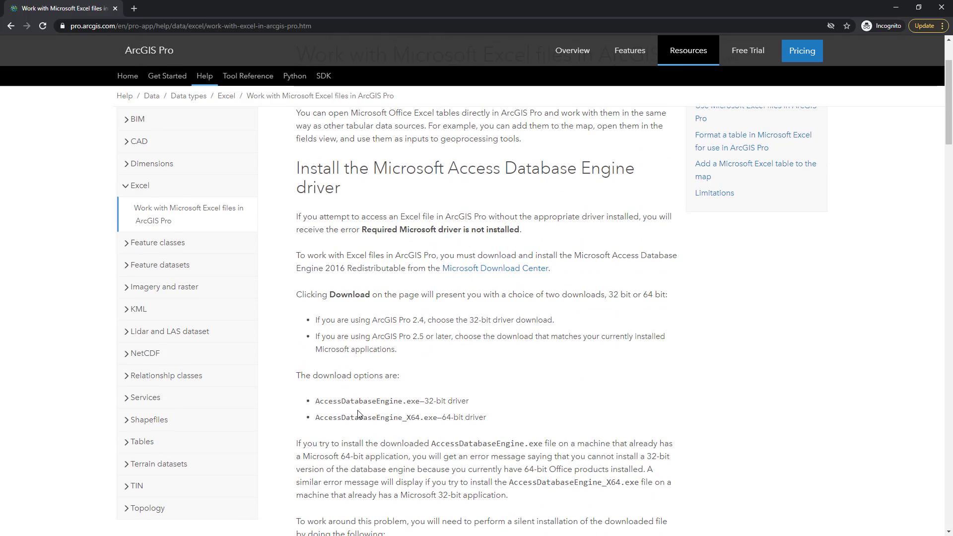
pyautogui.scroll(3, 357, 410)
pyautogui.scroll(-1, 359, 410)
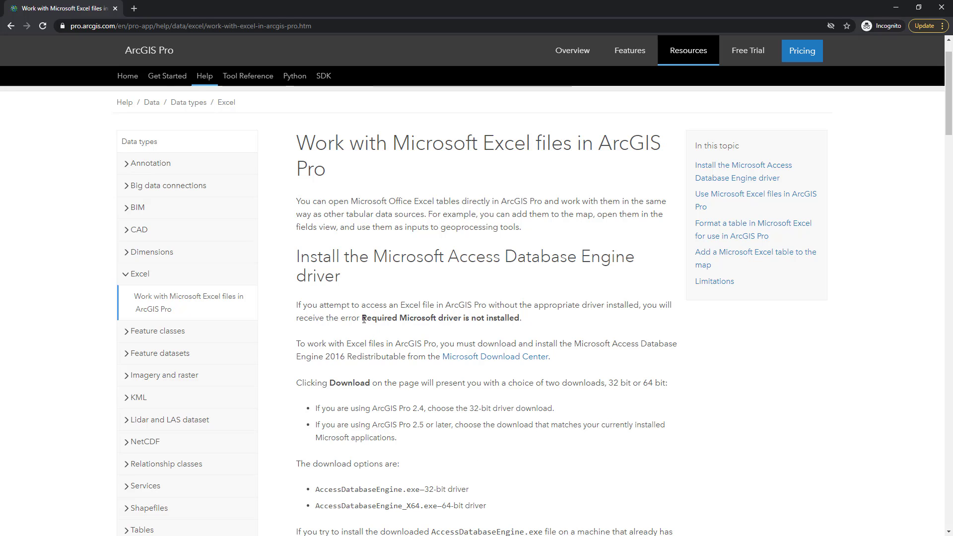
# Highlight the 'Required Microsoft driver is not installed' sentence on the help page.
pyautogui.moveTo(362, 318); pyautogui.dragTo(491, 319)
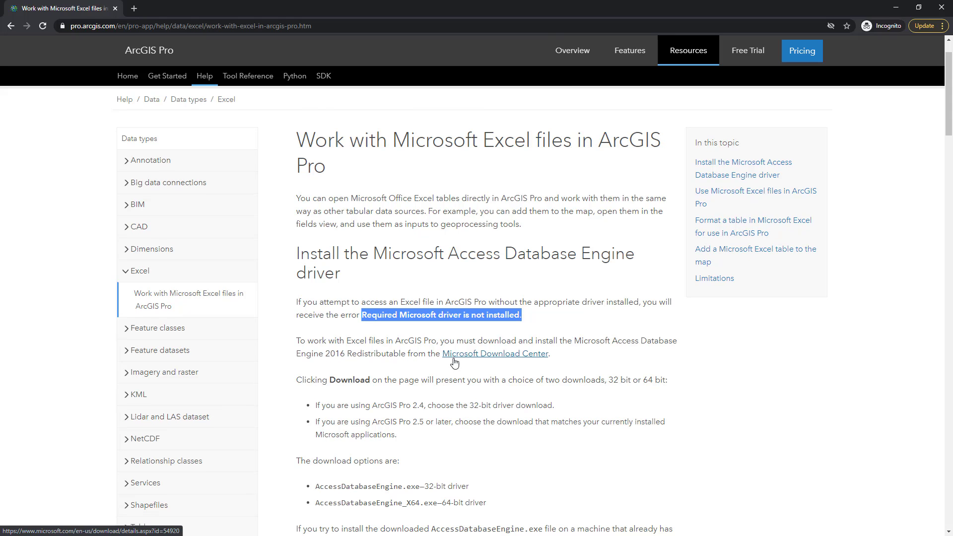
pyautogui.scroll(-2, 455, 362)
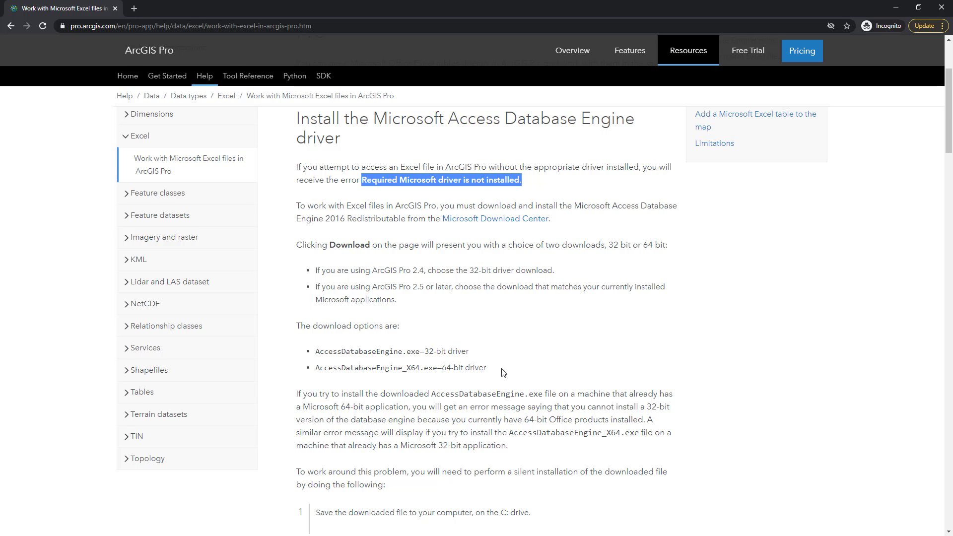
pyautogui.scroll(-2, 501, 372)
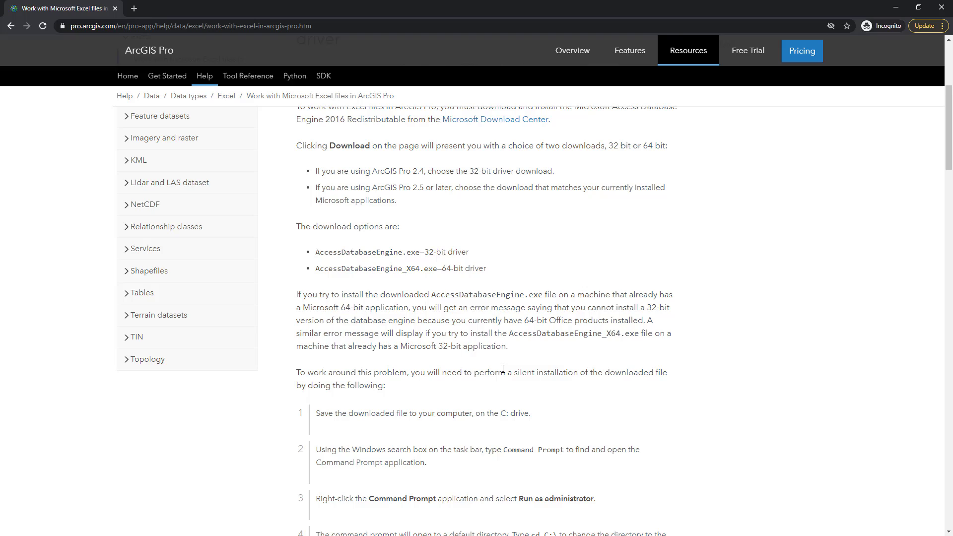
pyautogui.scroll(1, 502, 365)
pyautogui.scroll(1, 501, 358)
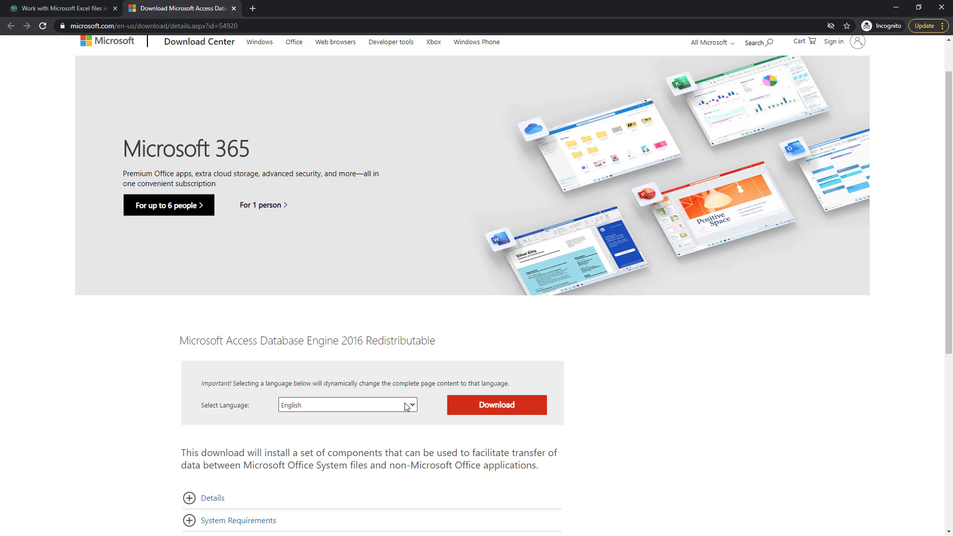
pyautogui.scroll(-1, 141, 458)
pyautogui.scroll(-1, 141, 458)
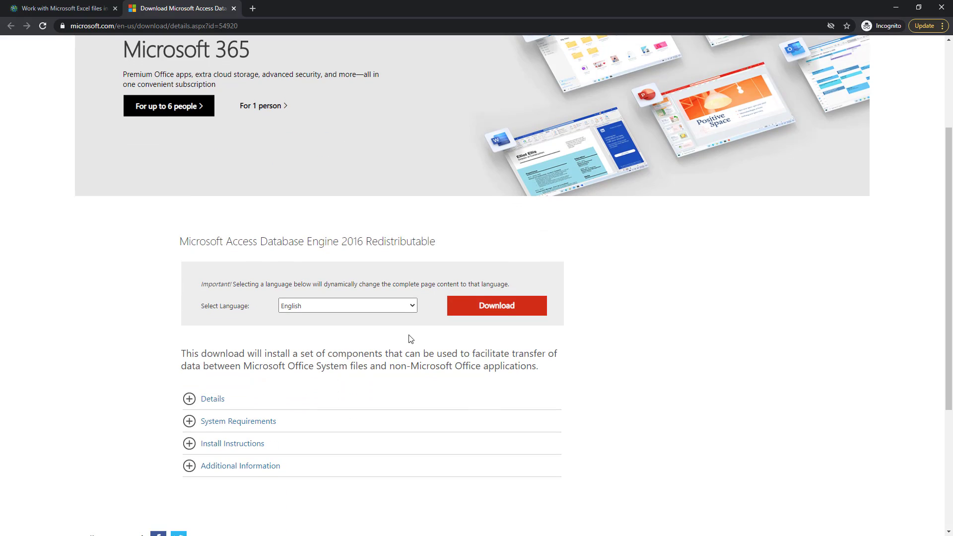
# Download only the 32-bit accessdatabaseengine.exe, leaving out the X64 installer.
pyautogui.click(468, 311)
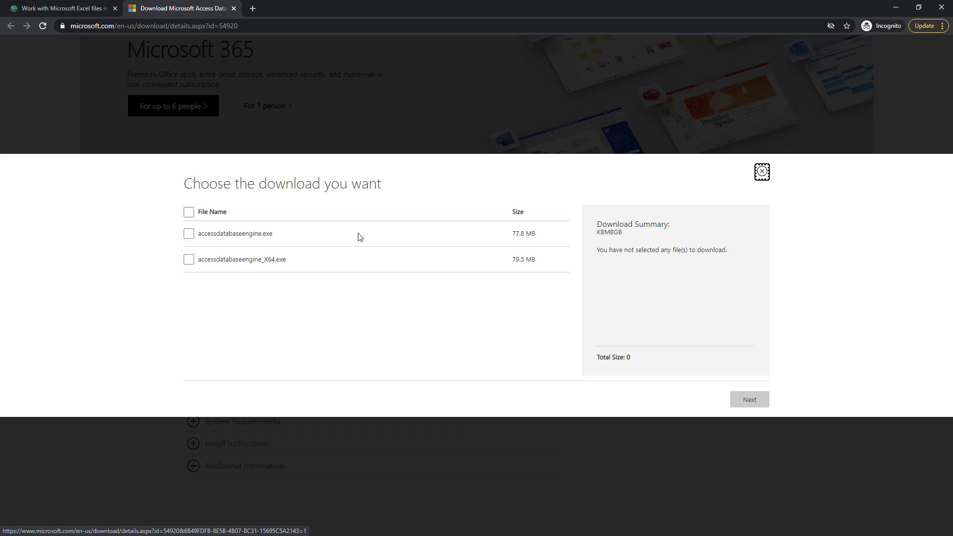
pyautogui.click(189, 258)
pyautogui.click(188, 234)
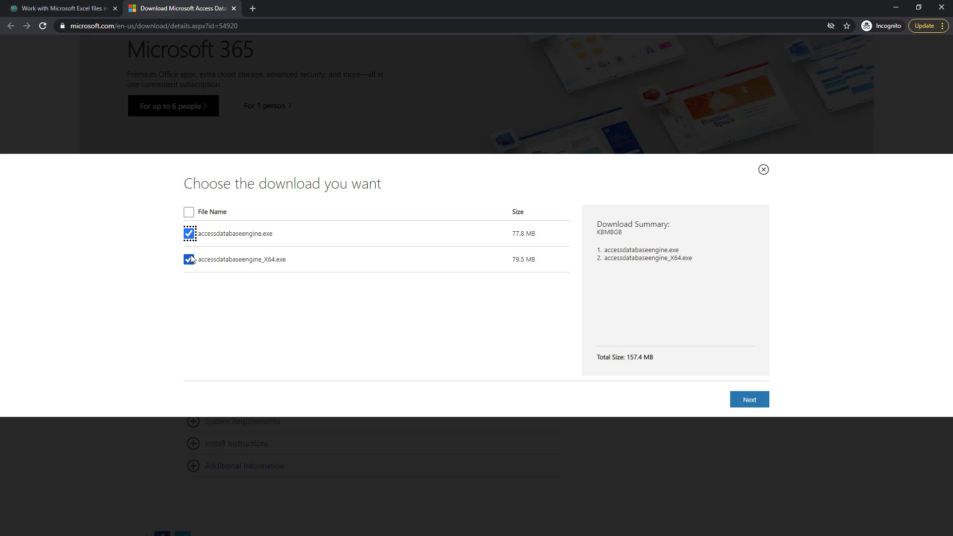
pyautogui.click(189, 260)
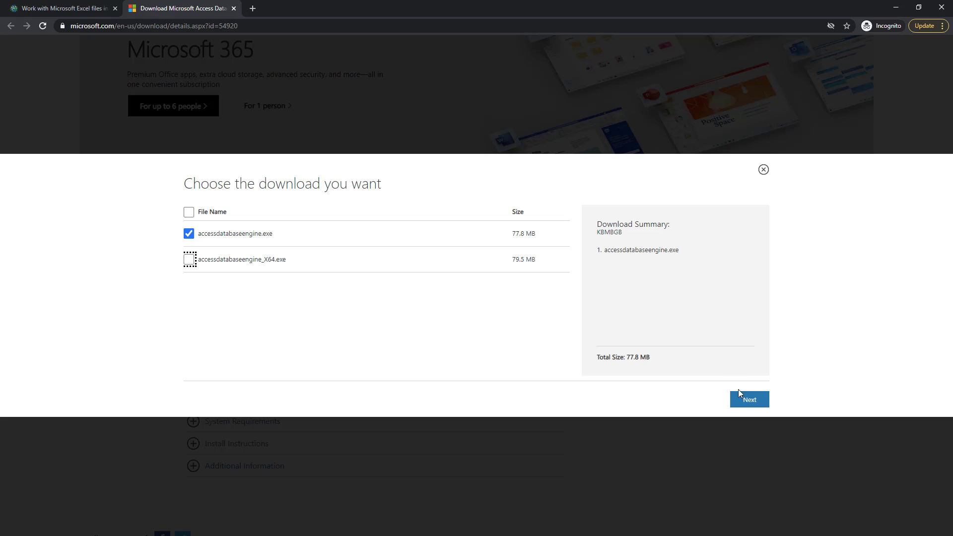
pyautogui.click(747, 401)
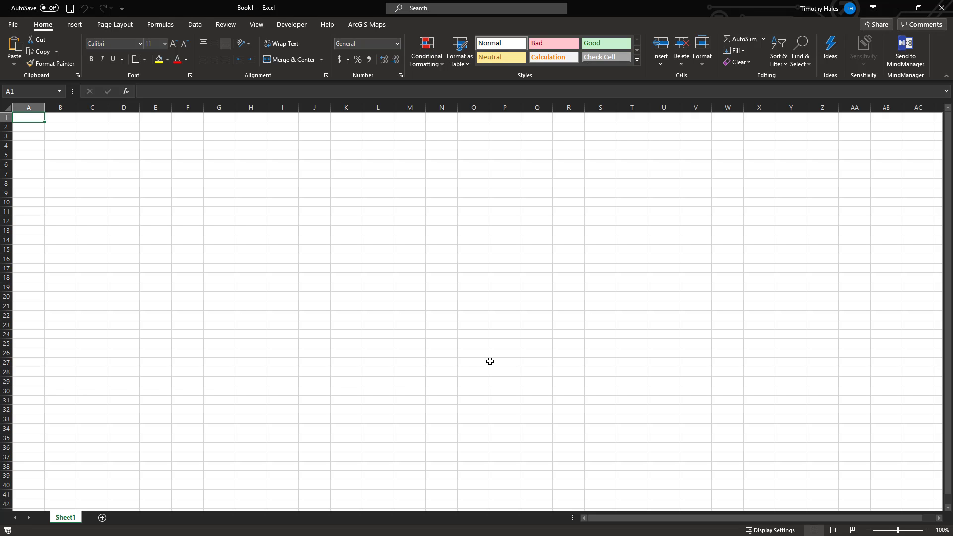
# Confirm in Excel's About dialog that Office is 32-bit, then return to Book1.
pyautogui.click(13, 25)
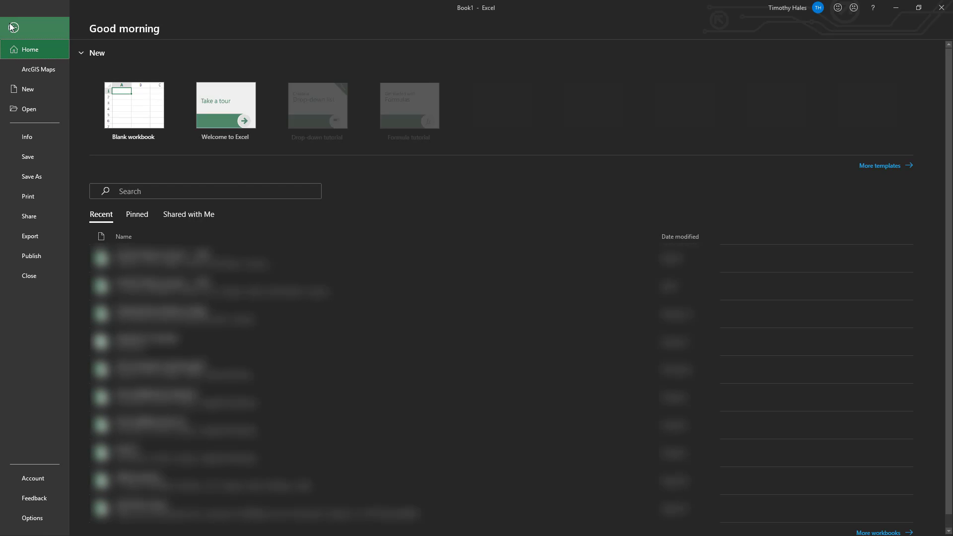
pyautogui.click(23, 478)
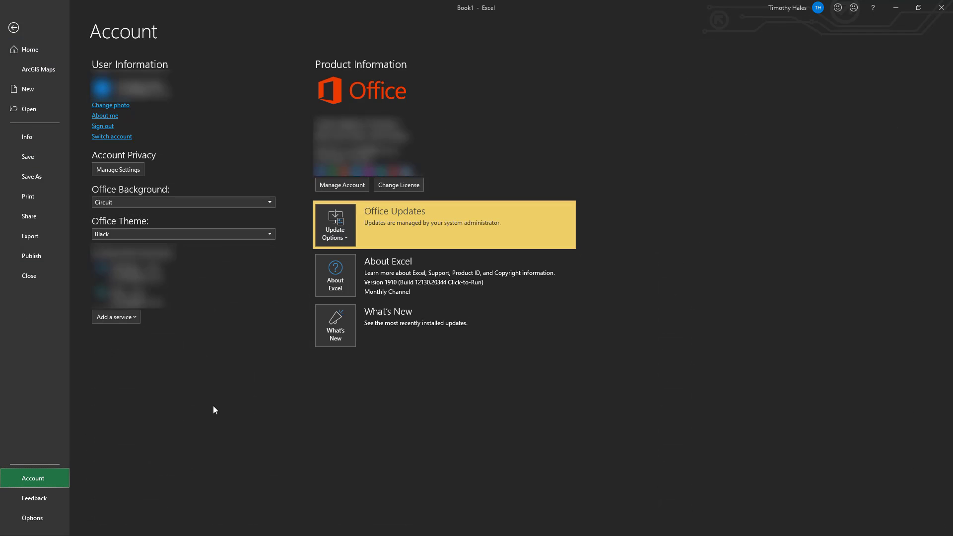
pyautogui.click(345, 278)
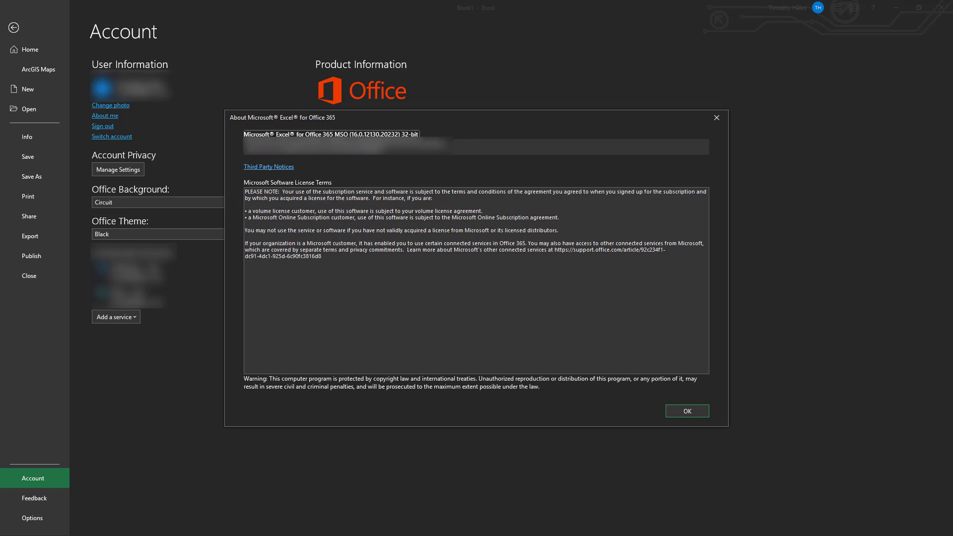
pyautogui.moveTo(244, 135); pyautogui.dragTo(378, 141)
pyautogui.click(670, 413)
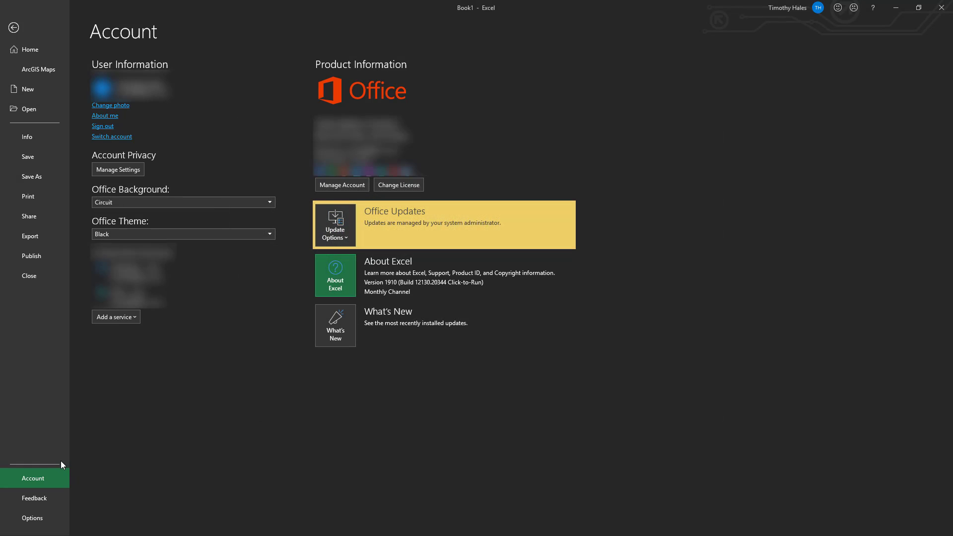
pyautogui.press('Escape')
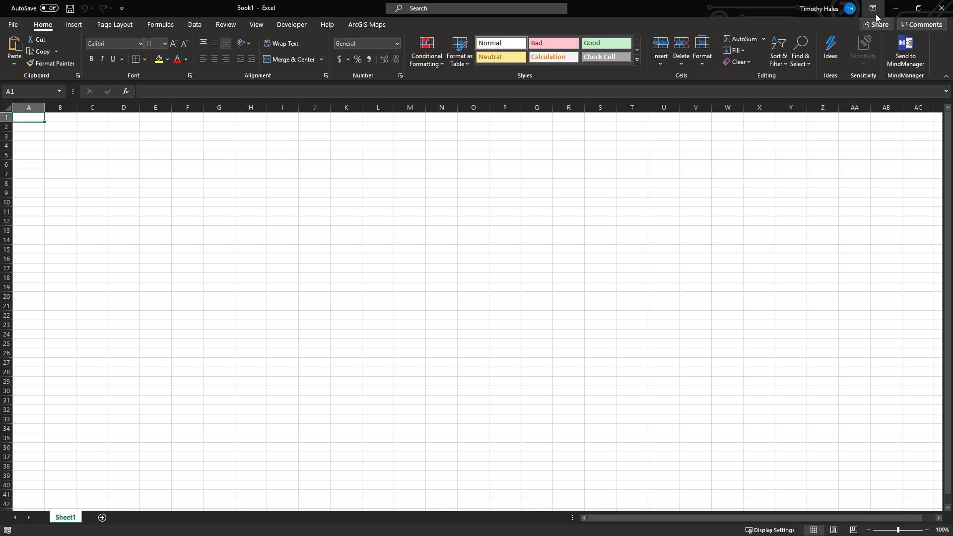
# Install Access Database Engine 2016 to the default location, accepting the licence terms.
pyautogui.click(894, 12)
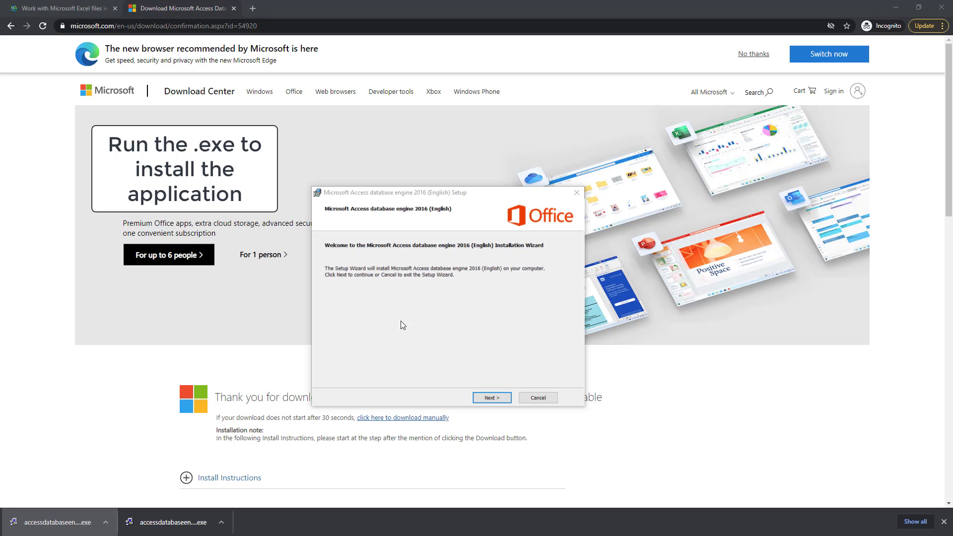
pyautogui.click(486, 397)
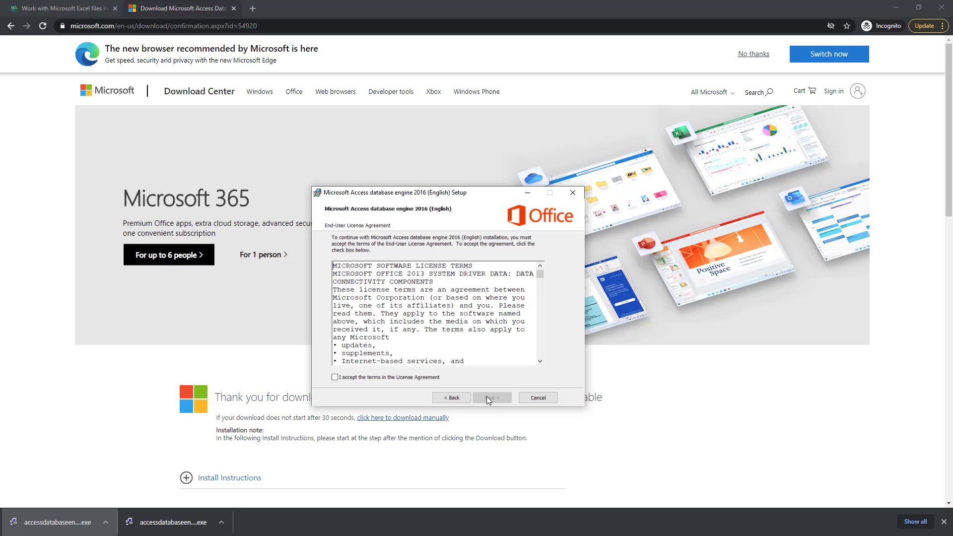
pyautogui.click(335, 376)
pyautogui.click(488, 401)
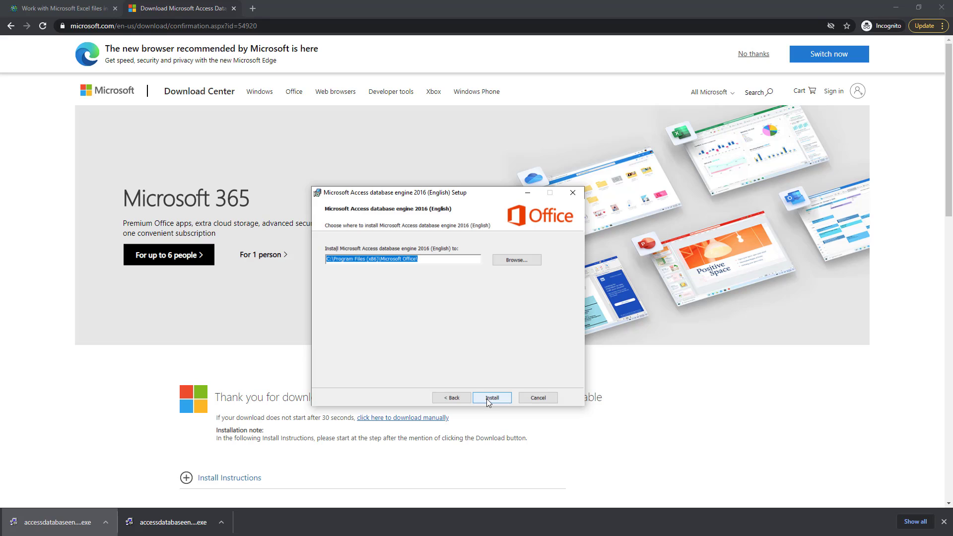
pyautogui.click(487, 398)
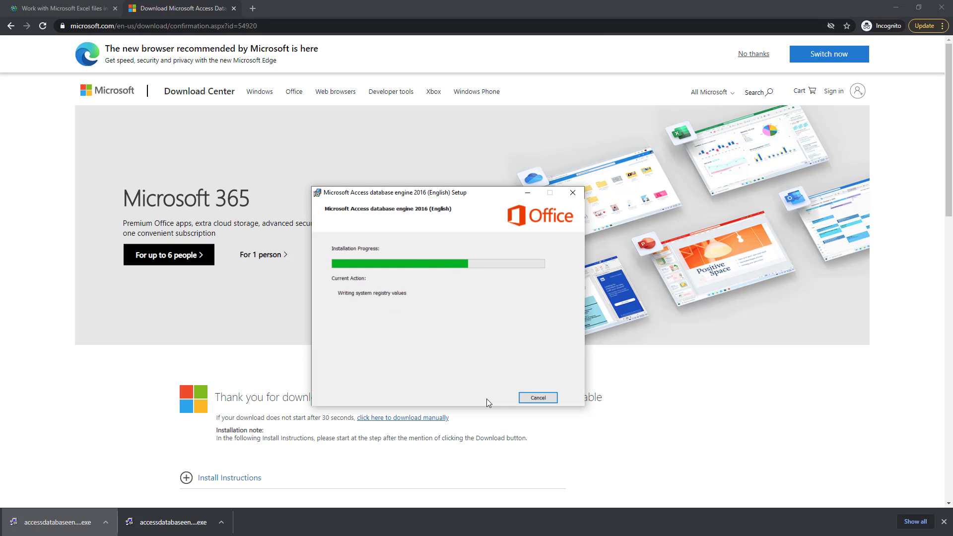
pyautogui.click(448, 338)
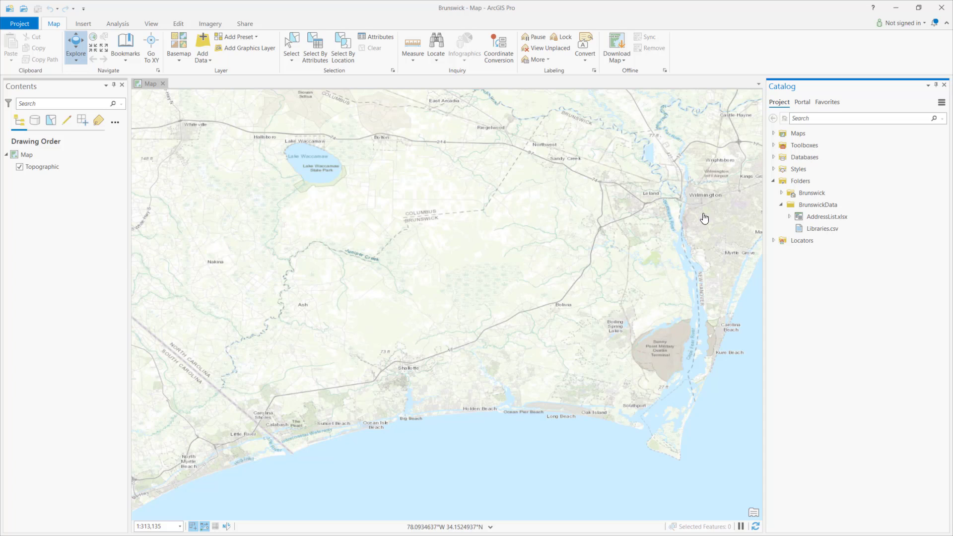
# Refresh BrunswickData and drag AddressList.xlsx's Addresses$ sheet onto the map.
pyautogui.rightClick(803, 208)
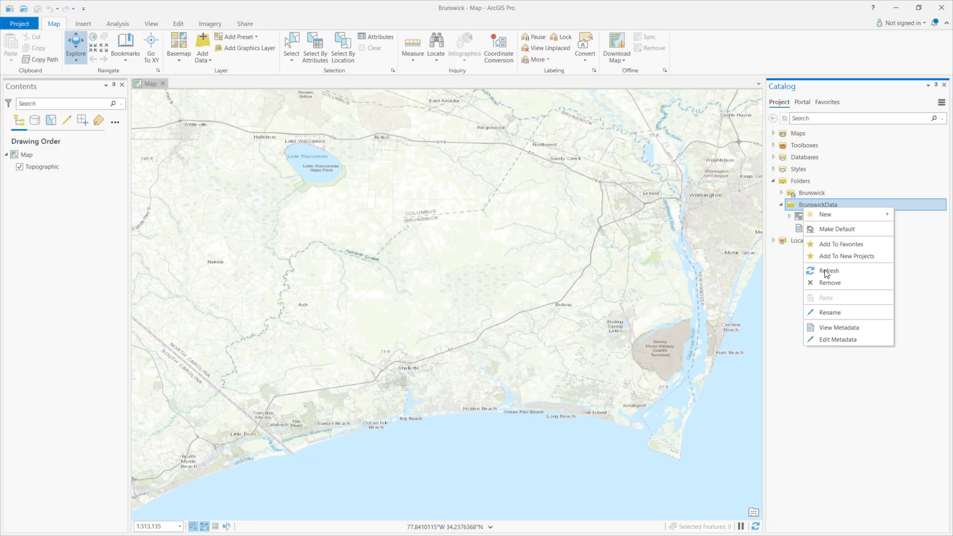
pyautogui.click(827, 272)
pyautogui.click(790, 214)
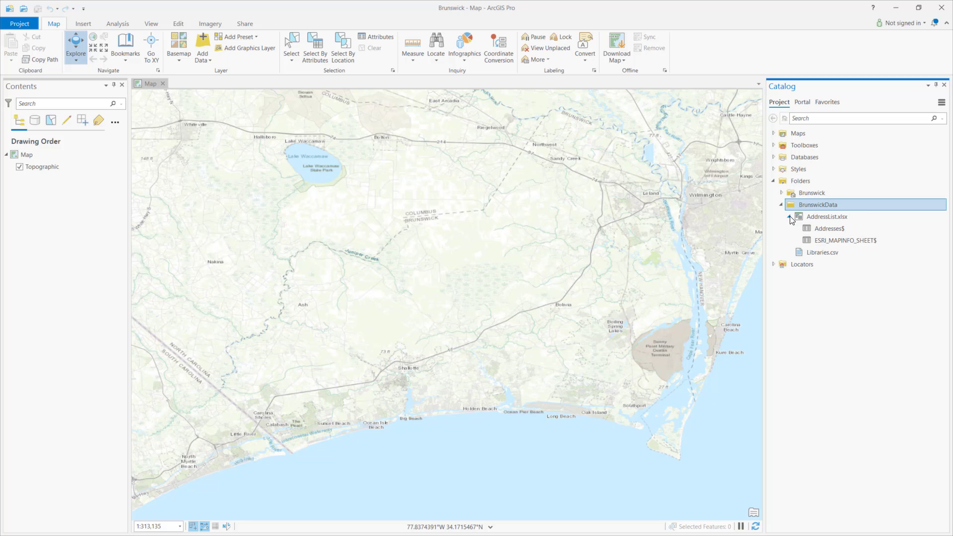
pyautogui.click(825, 230)
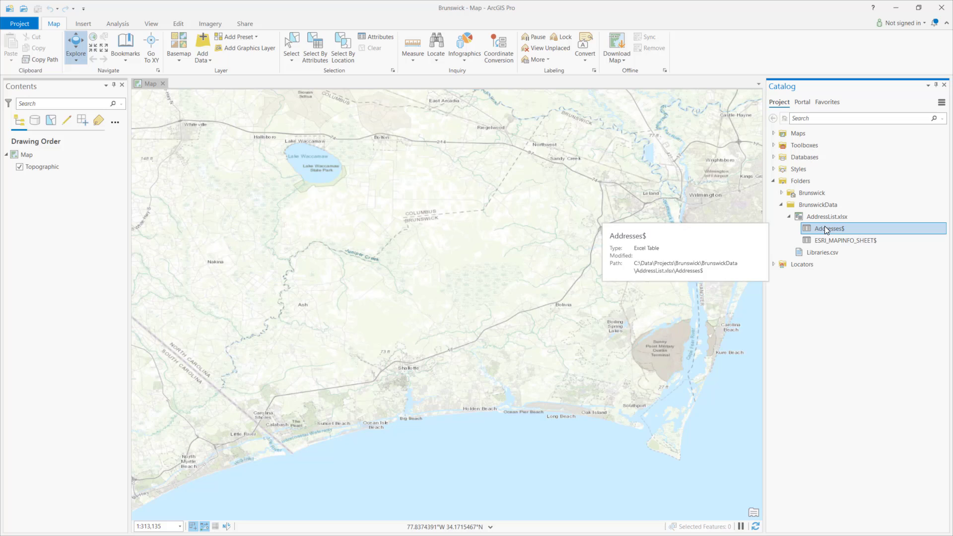
pyautogui.moveTo(825, 231); pyautogui.dragTo(501, 237)
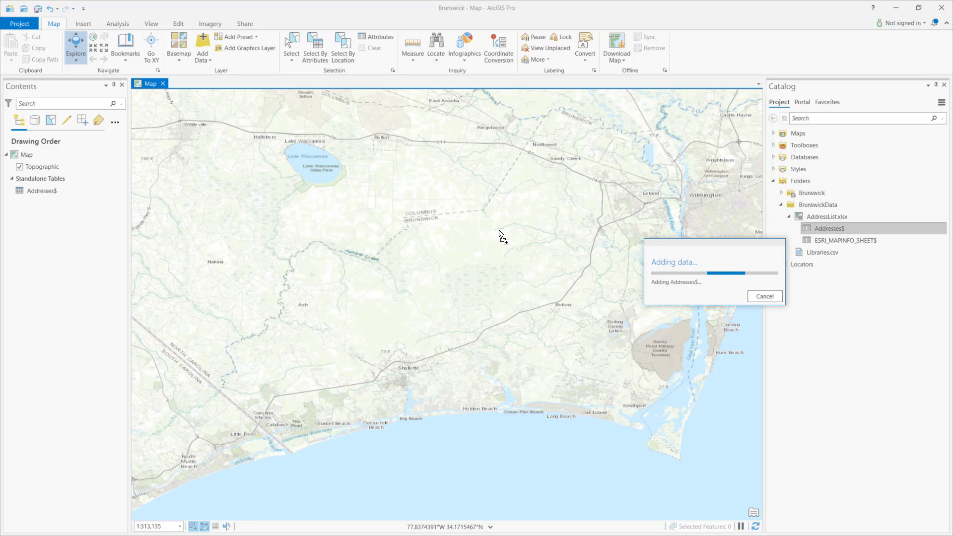